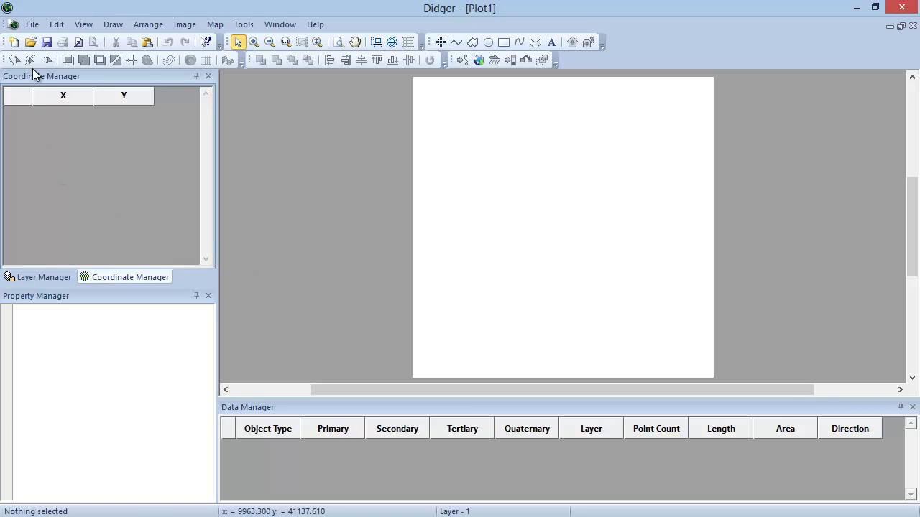
Import Golden_Roads.shp from the Samples folder into the plot.
left_click(32, 24)
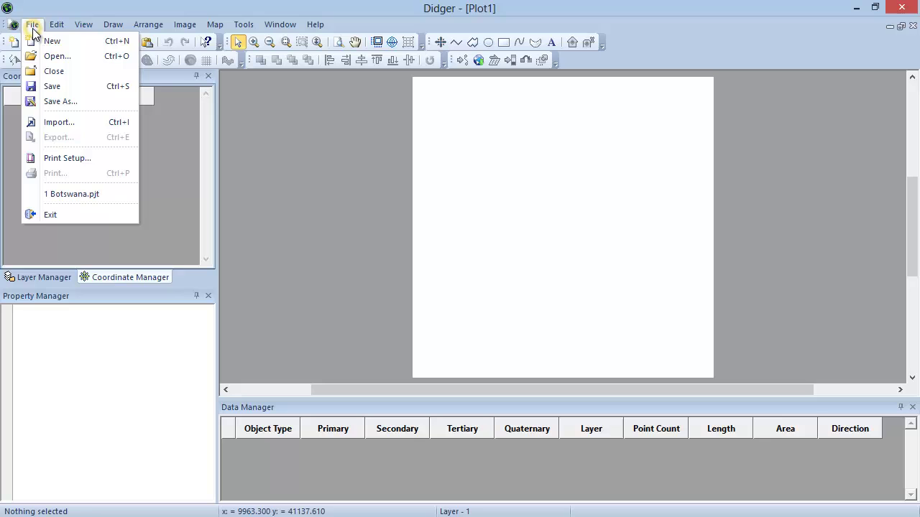
left_click(98, 122)
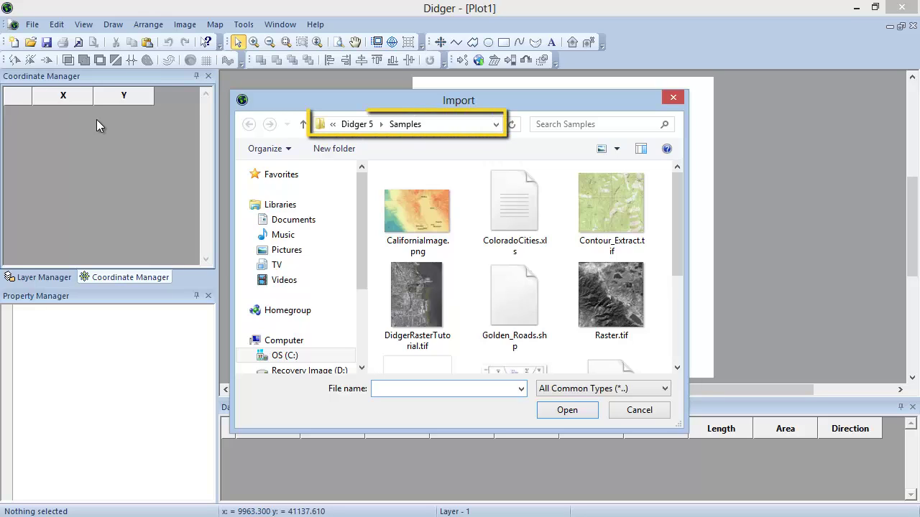
left_click(502, 298)
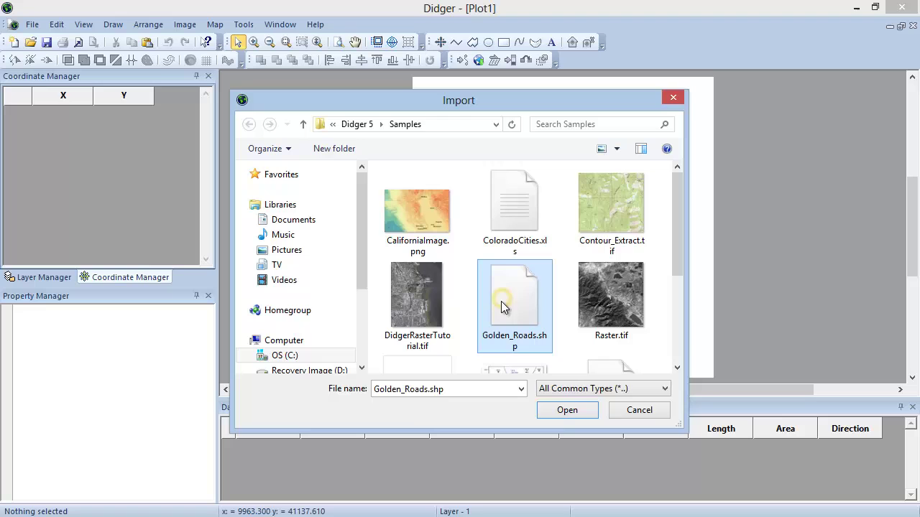
left_click(583, 412)
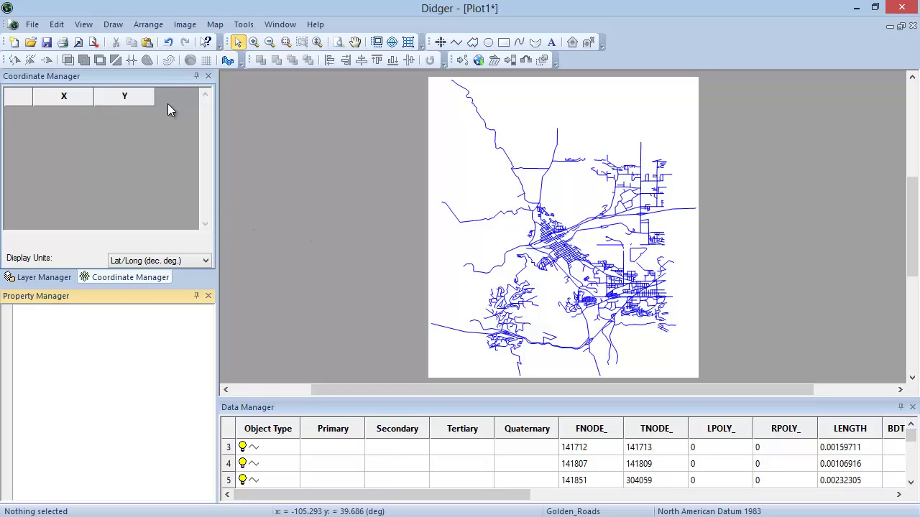
In Download Online Maps, pick USGS_EROS_Ortho_NAIP under Imagery > NAIP Color Imagery for US.
left_click(185, 25)
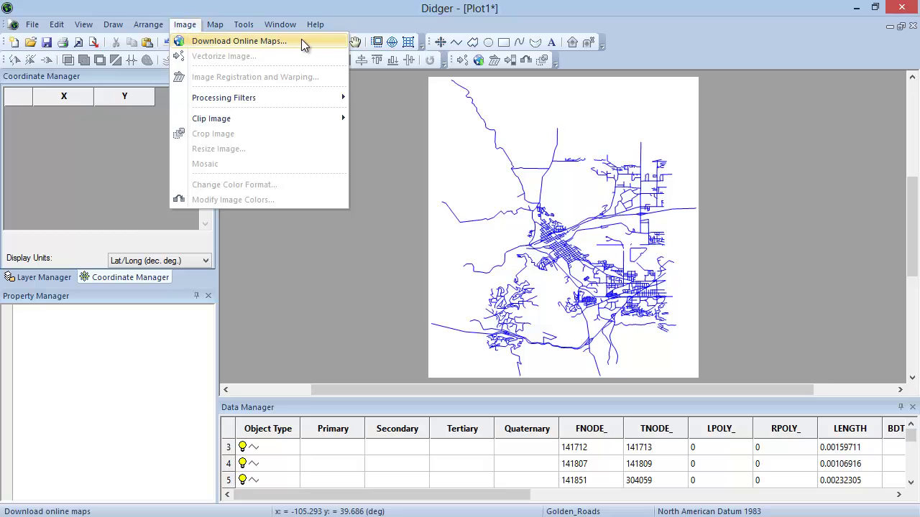
left_click(303, 42)
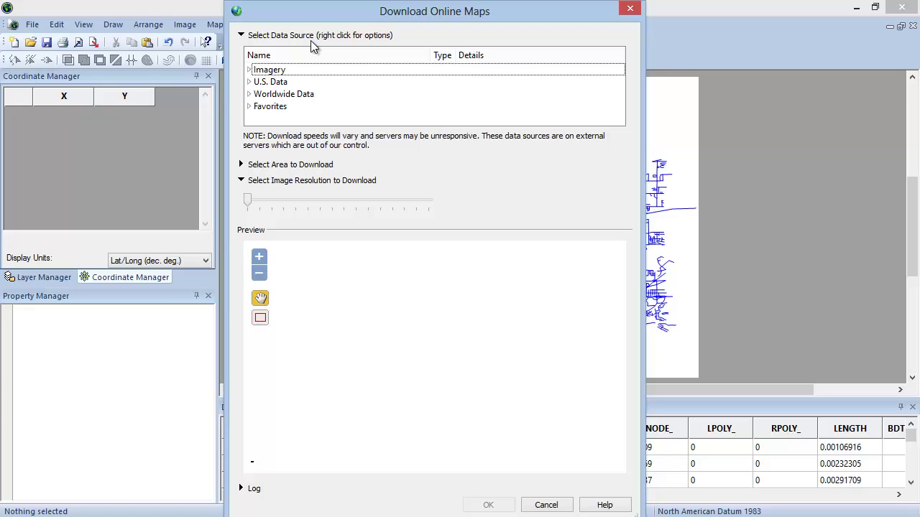
left_click(250, 70)
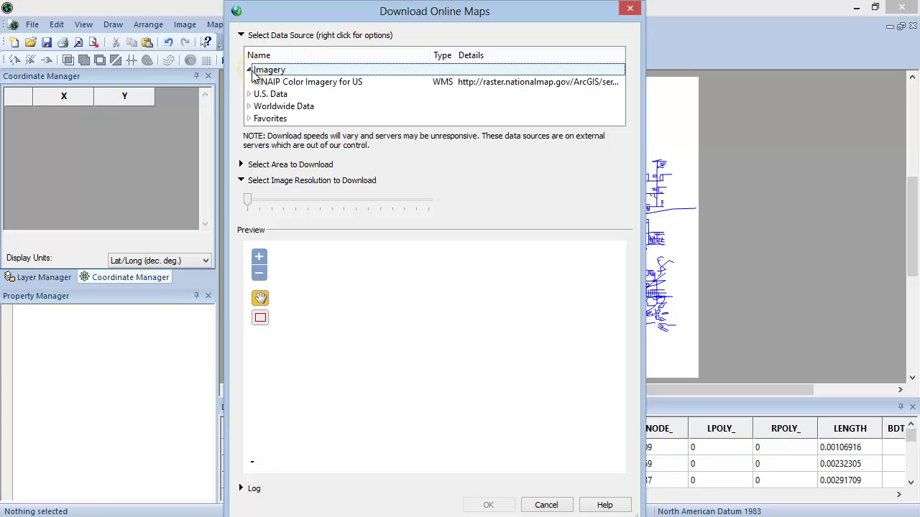
left_click(257, 83)
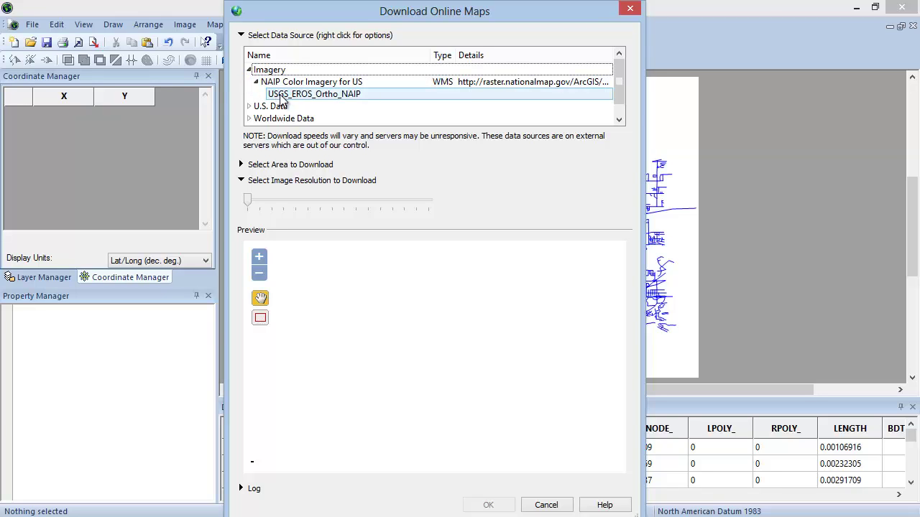
left_click(281, 97)
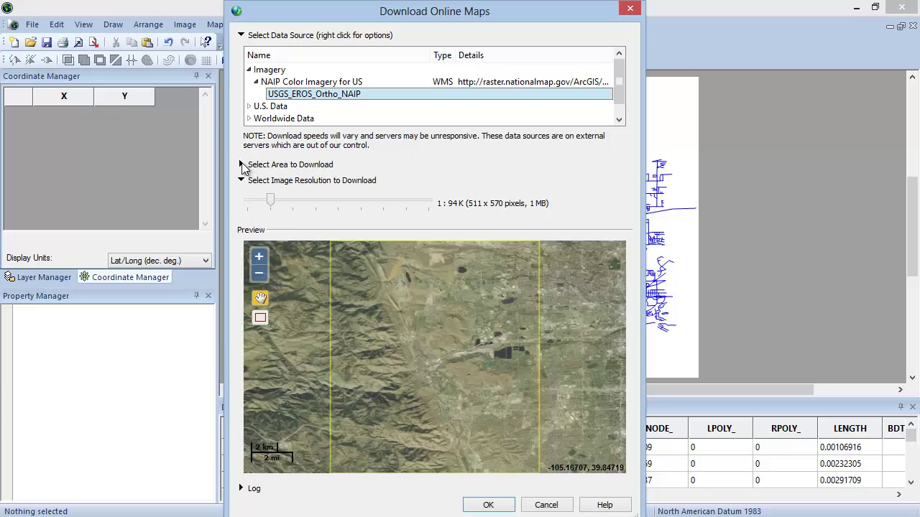
Raise the NAIP download resolution from 1:94K to 1:47K, about 1K x 1K pixels.
left_click(241, 165)
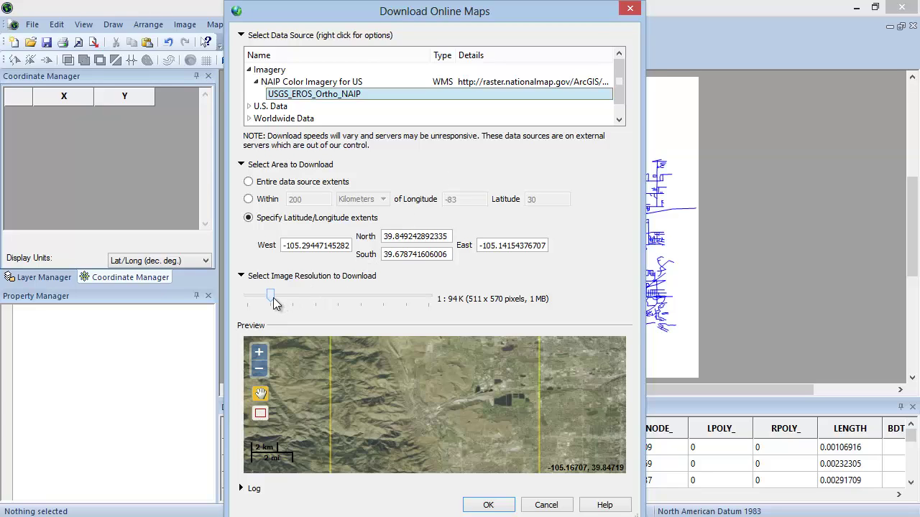
left_click_drag(271, 301, 293, 301)
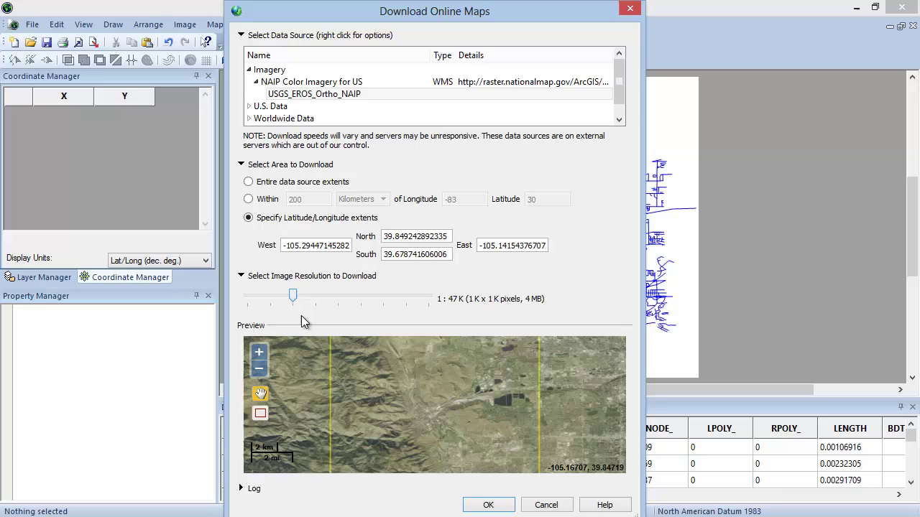
left_click(242, 489)
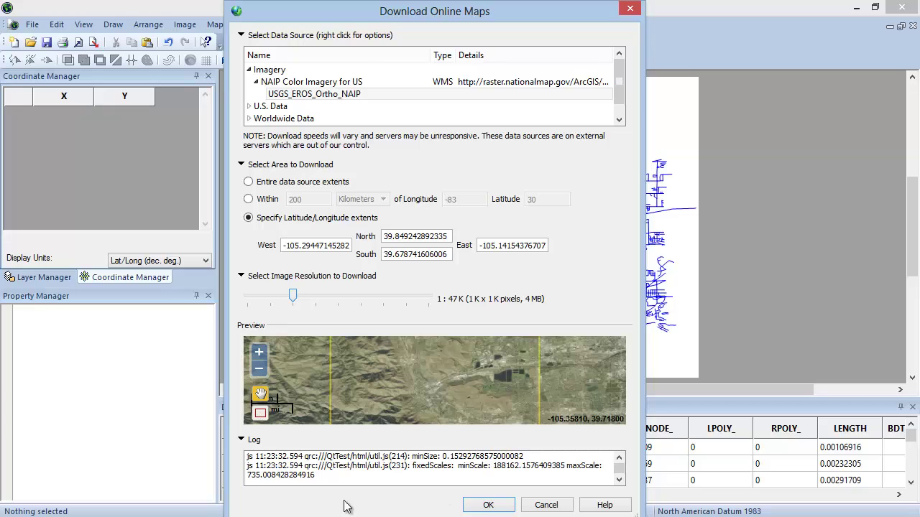
left_click(243, 440)
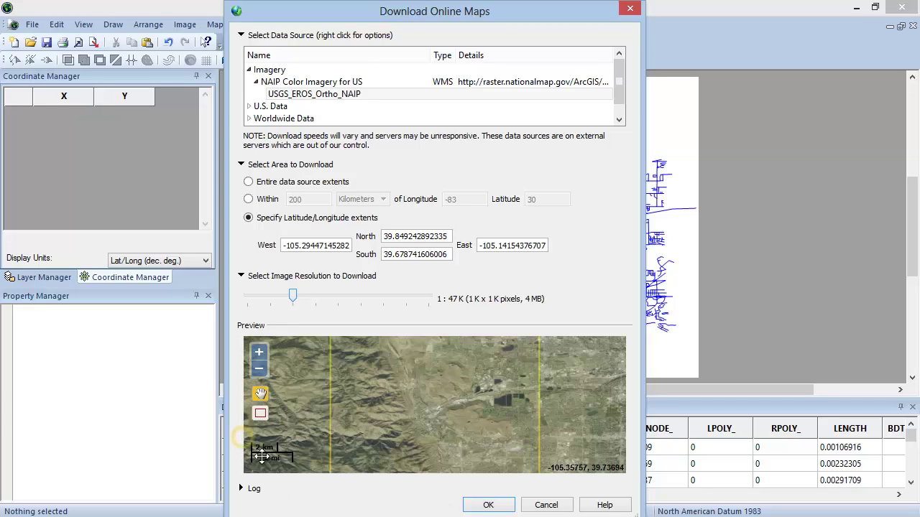
Download the NAIP image, move it below Golden_Roads, and check its corner coordinates.
left_click(469, 506)
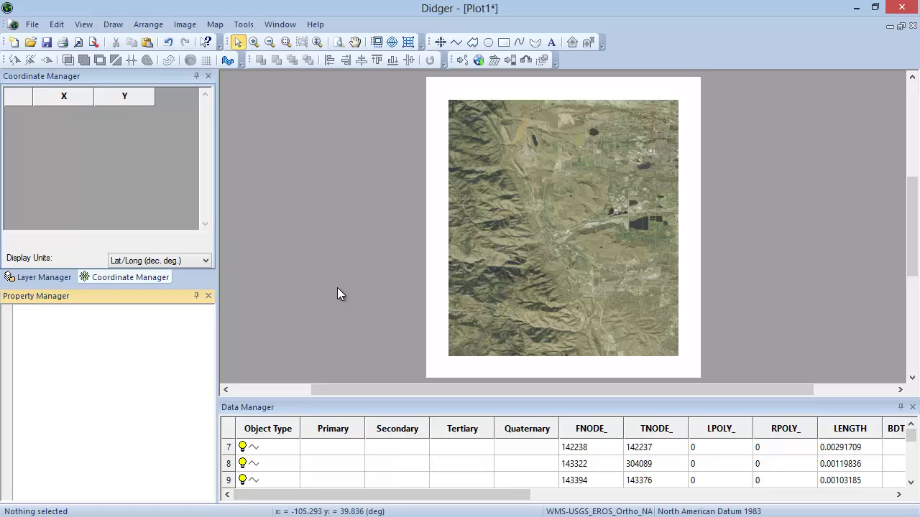
left_click(36, 278)
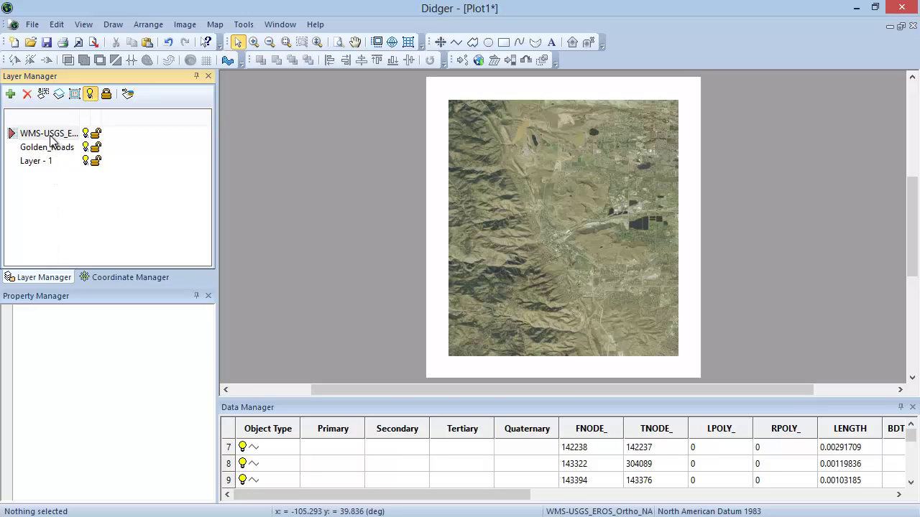
left_click_drag(50, 138, 52, 152)
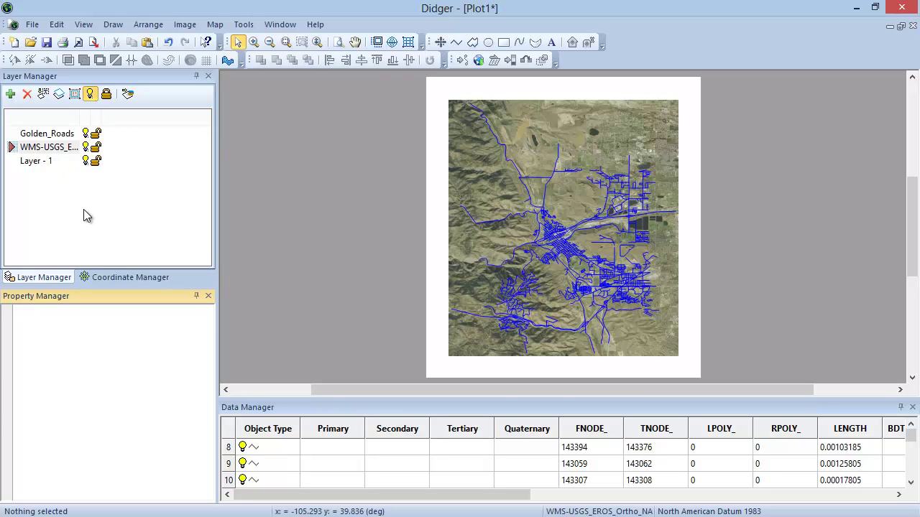
left_click(458, 285)
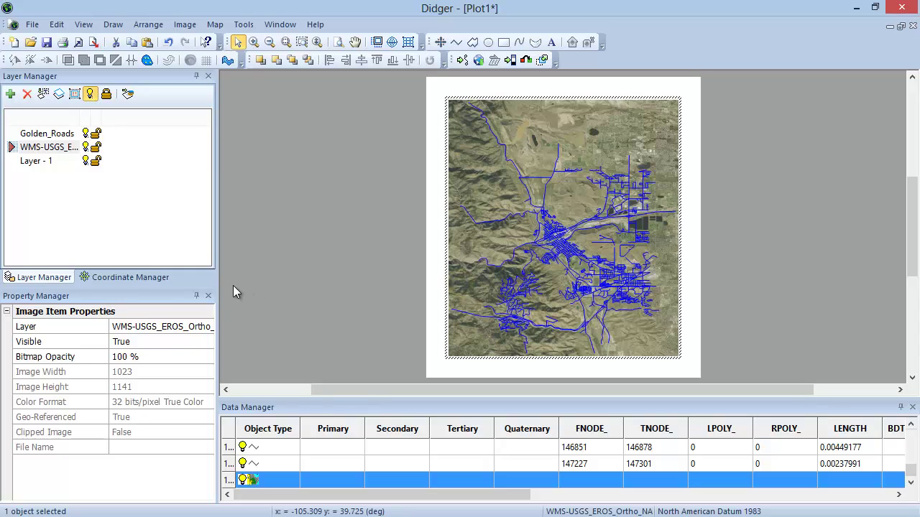
left_click(148, 278)
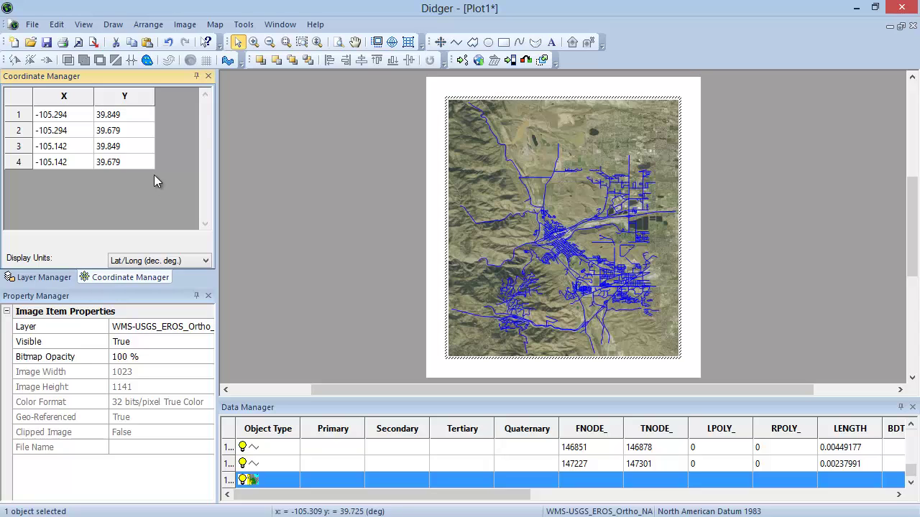
Start a new online map download and choose the DRCOG muni_2013 municipal boundaries layer.
left_click(184, 25)
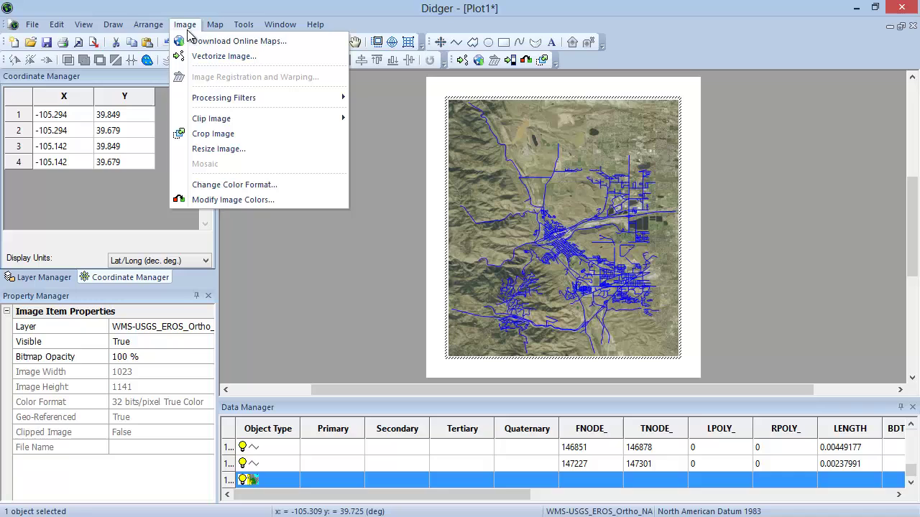
left_click(307, 40)
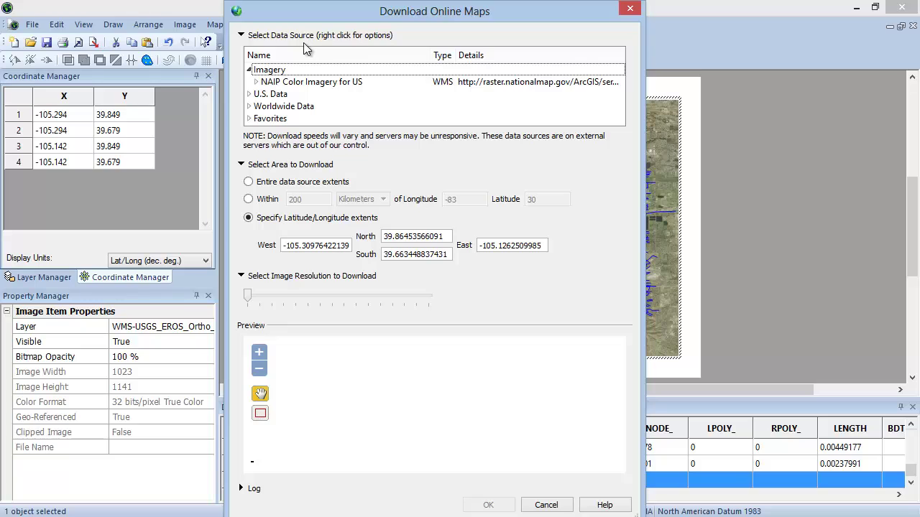
left_click(251, 95)
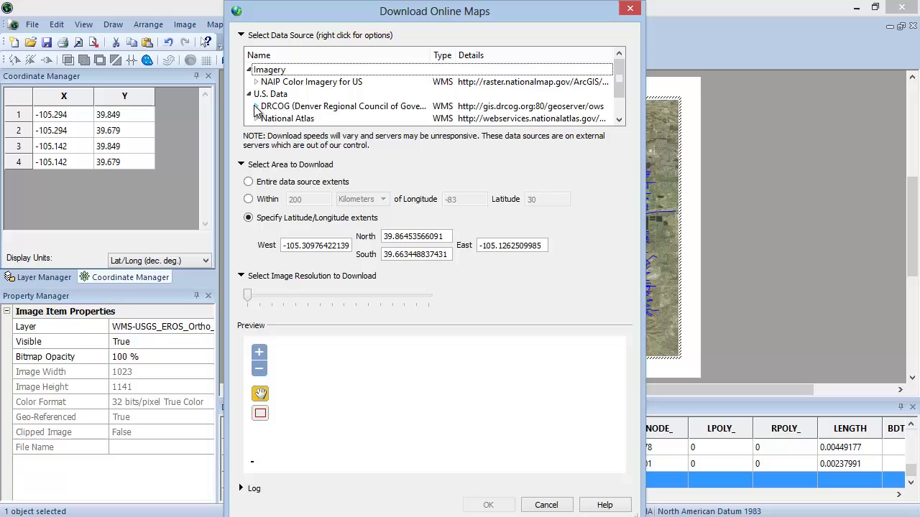
left_click(256, 106)
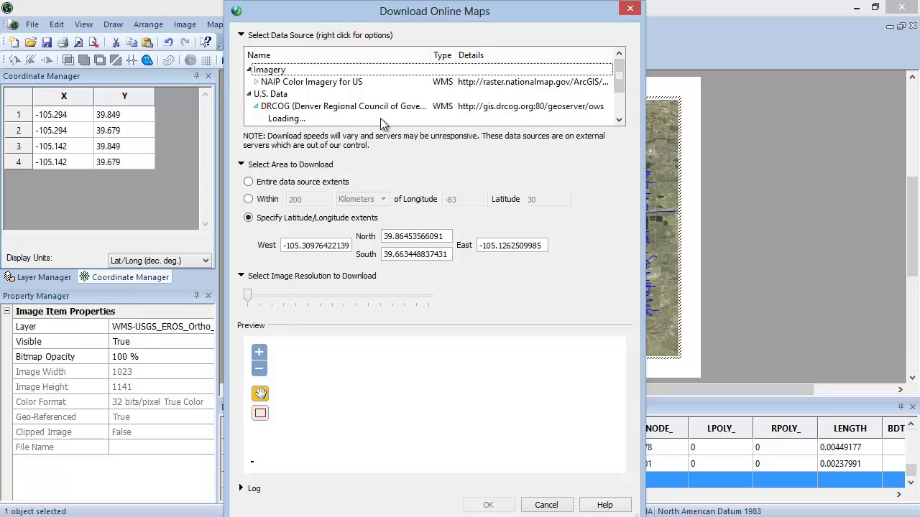
left_click_drag(619, 69, 620, 103)
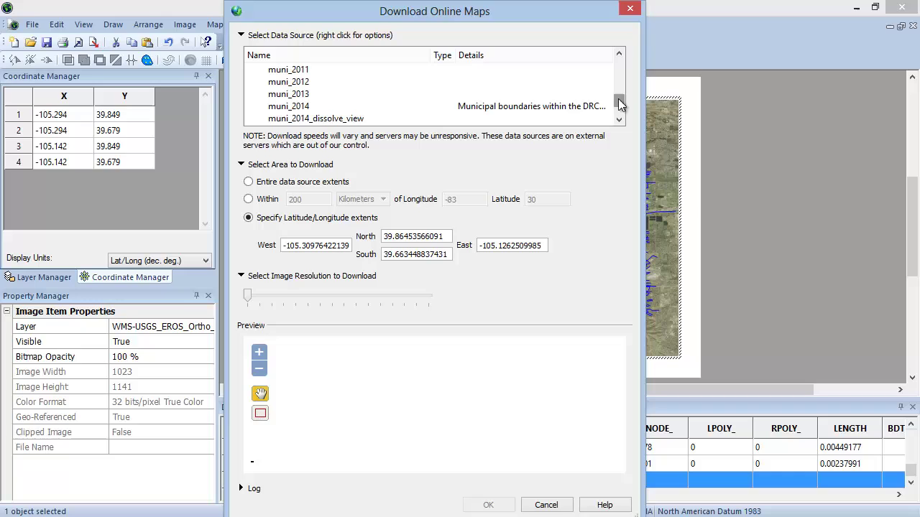
left_click(552, 94)
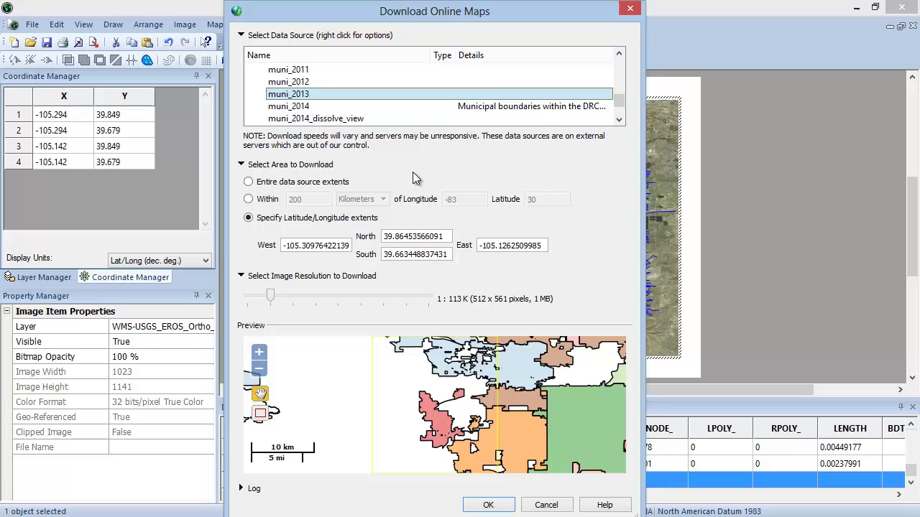
Edit the download extents to match the NAIP image, including West -105.294 and North 39.849.
left_click_drag(445, 241, 499, 246)
key("BackSpace")
key("BackSpace")
type("49")
type("679")
type("142")
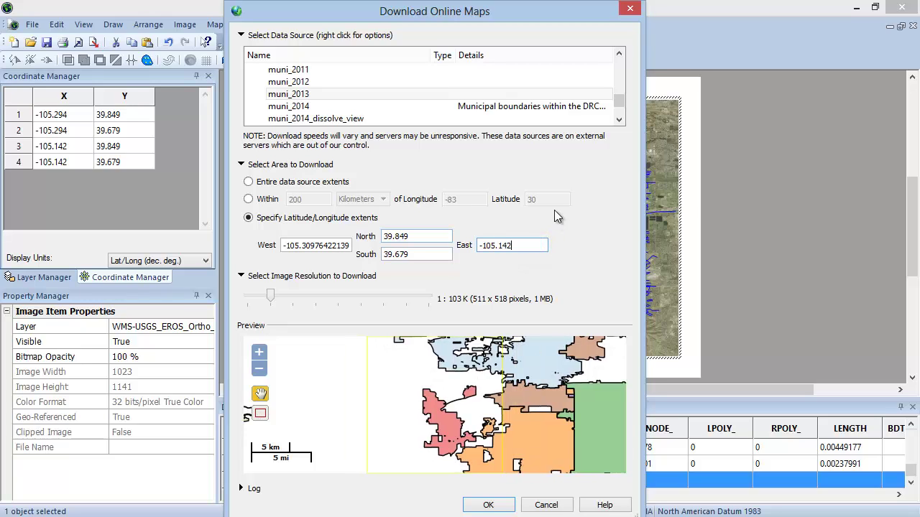
left_click_drag(302, 245, 433, 250)
key("BackSpace")
type("294")
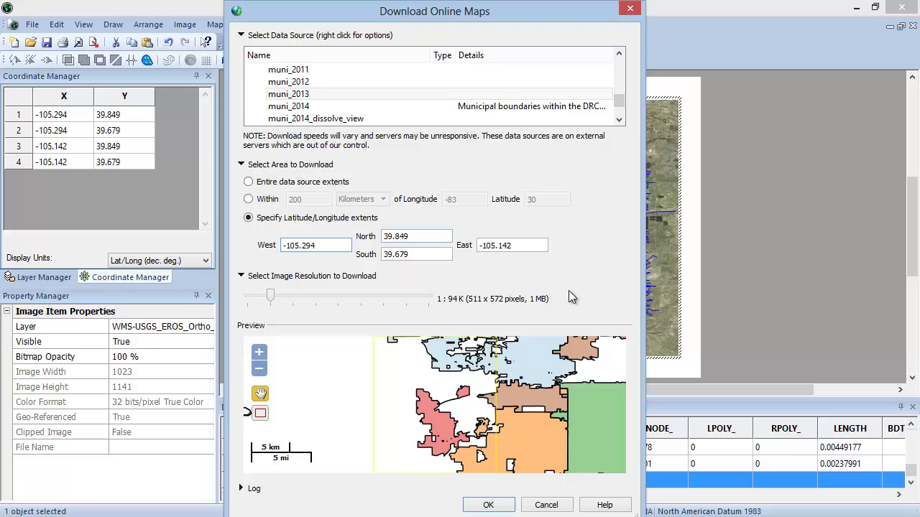
Download the muni_2013 boundaries image onto the plot over the roads and NAIP imagery.
left_click(465, 505)
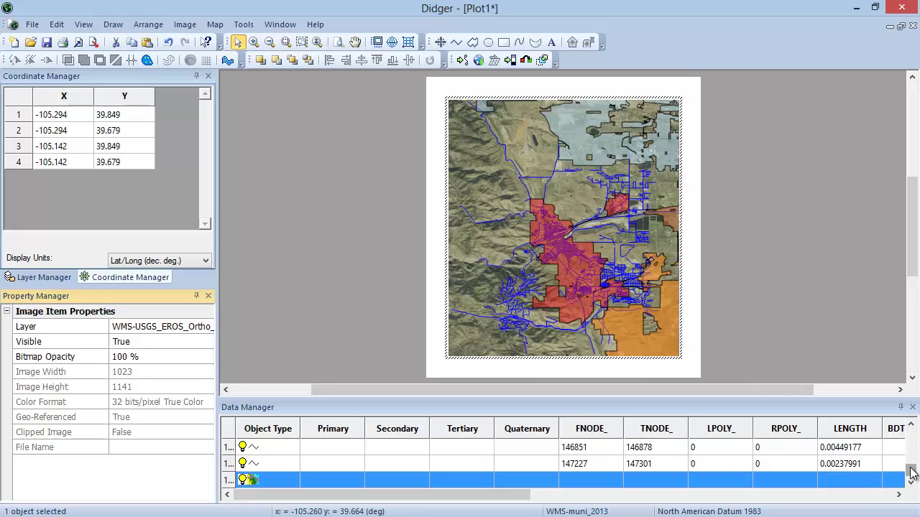
Set the WMS-muni_2013 image's Bitmap Opacity to 50%.
left_click_drag(910, 471, 912, 431)
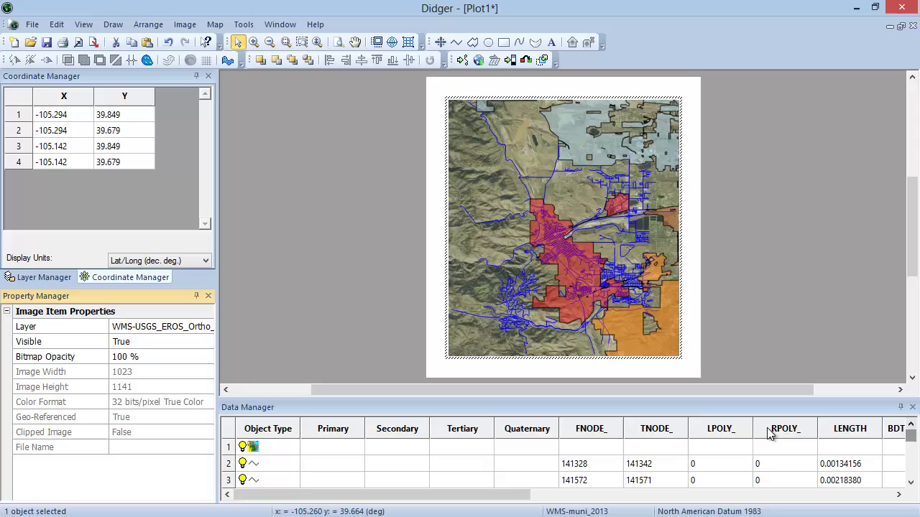
left_click(269, 447)
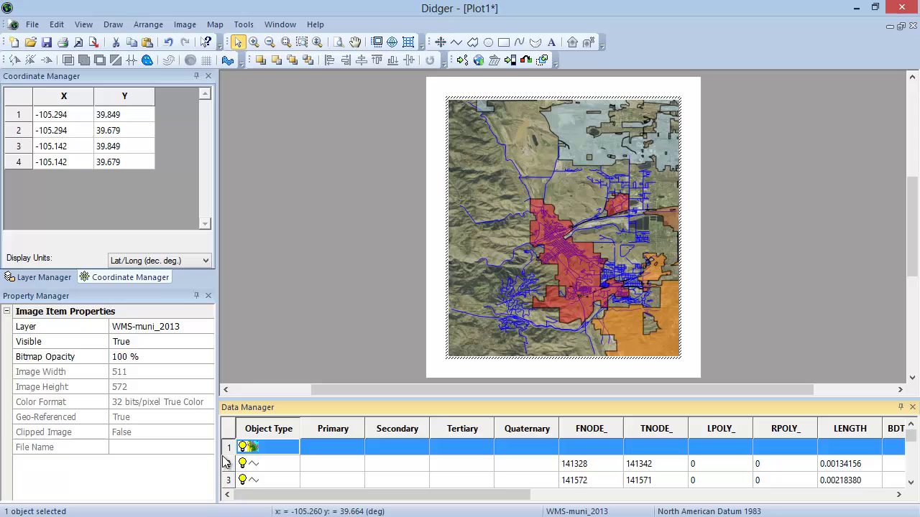
left_click(122, 357)
key("BackSpace")
key("Delete")
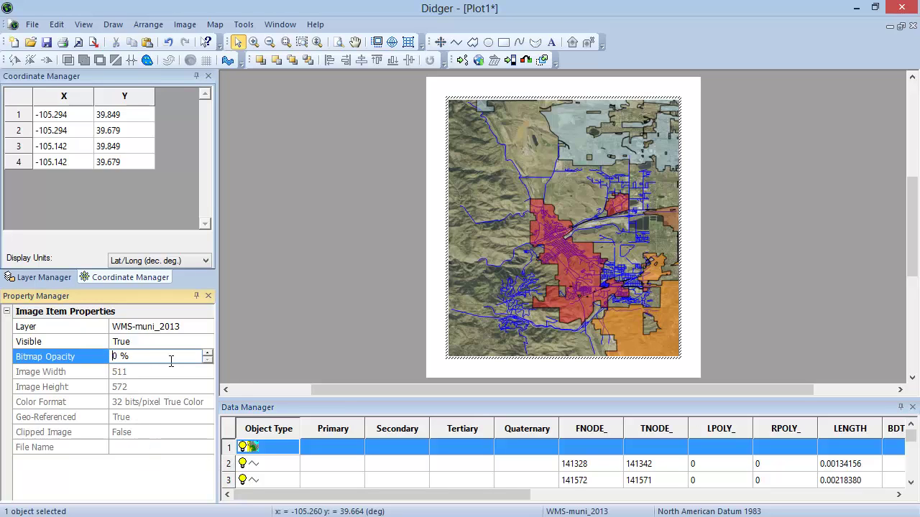
type("5")
key("Return")
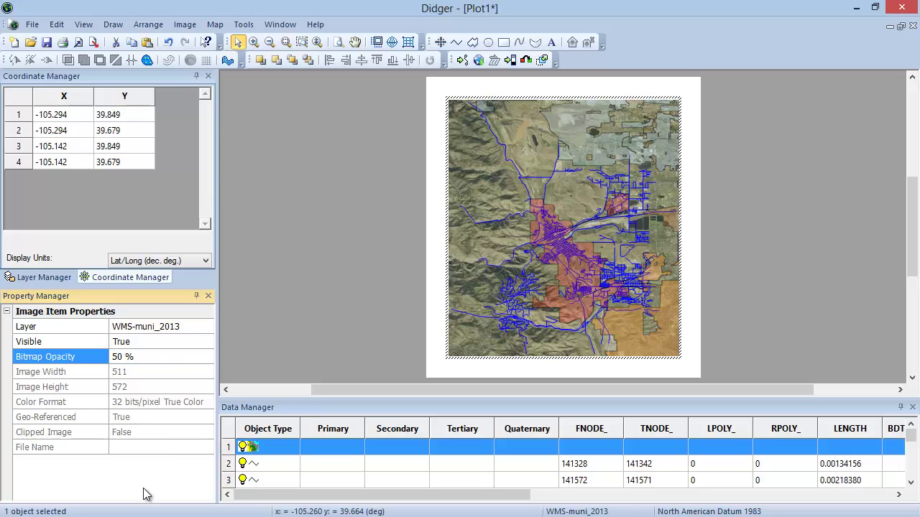
Set a road polyline's line opacity to 70%.
left_click(264, 465)
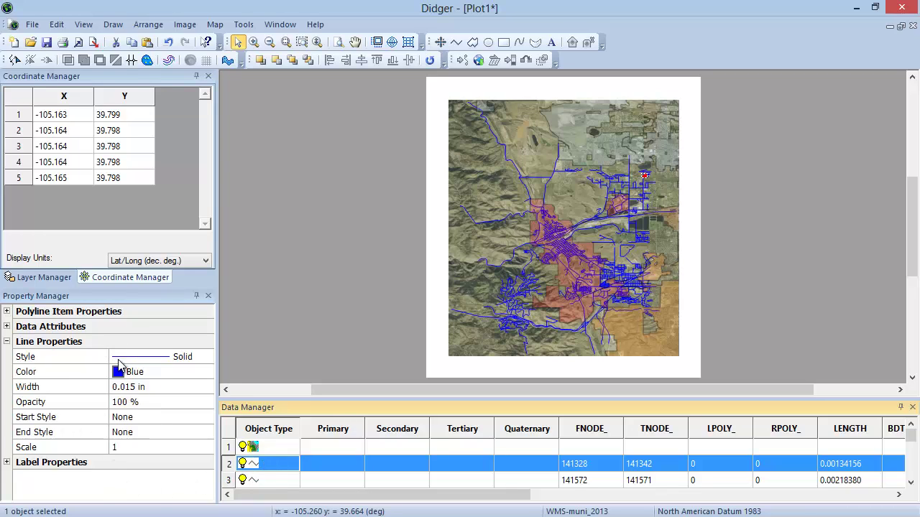
left_click(119, 403)
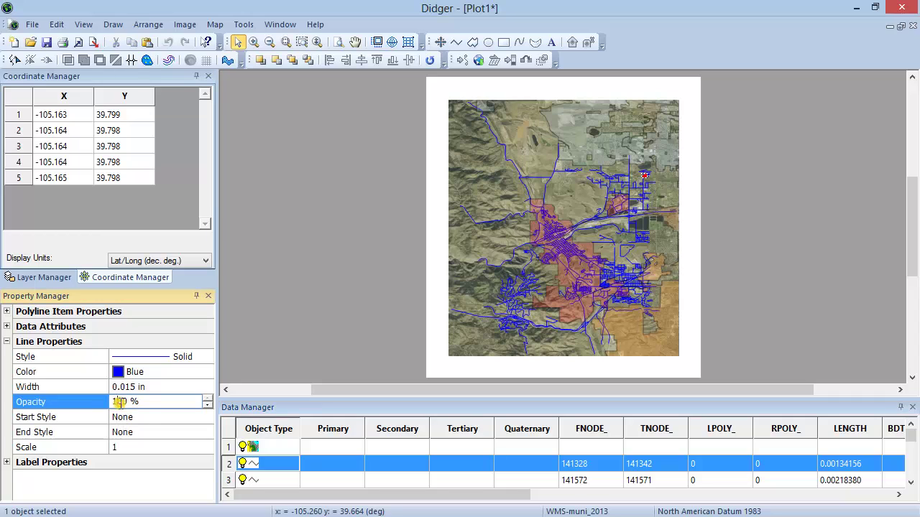
key("BackSpace")
key("BackSpace")
type("7")
key("Return")
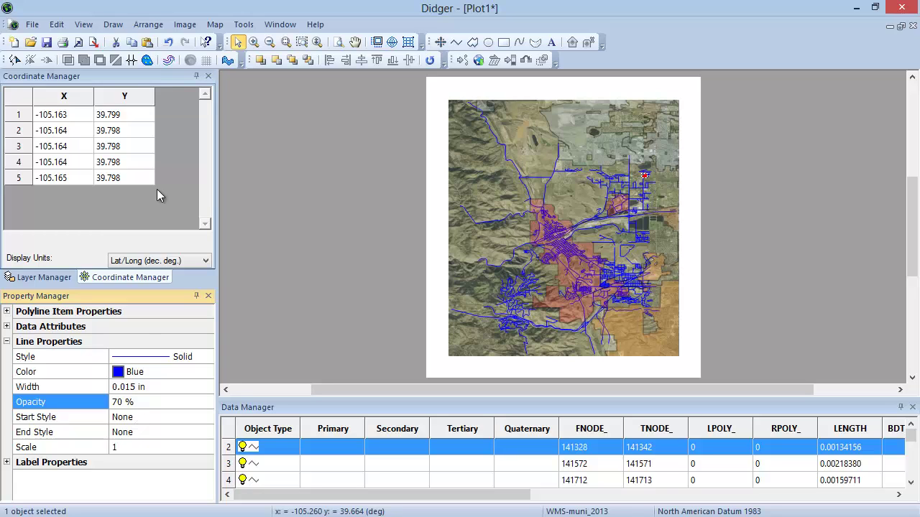
left_click(185, 25)
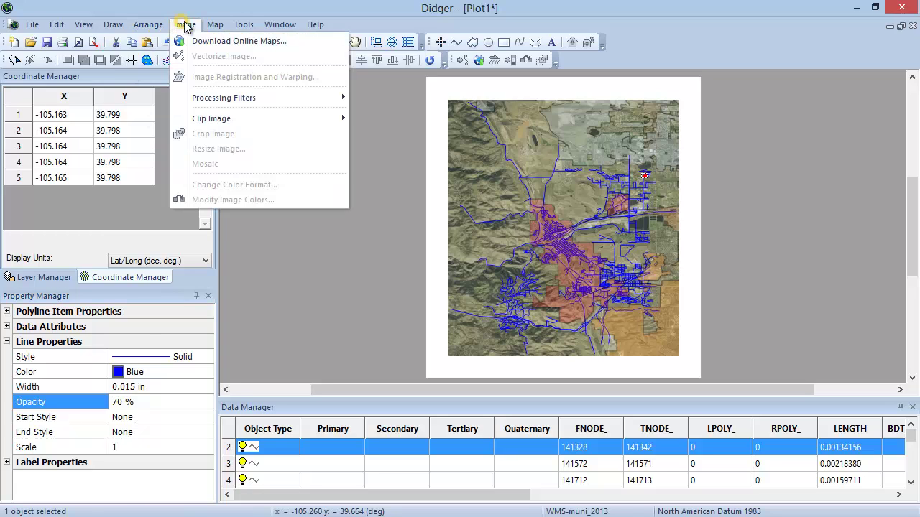
left_click(295, 44)
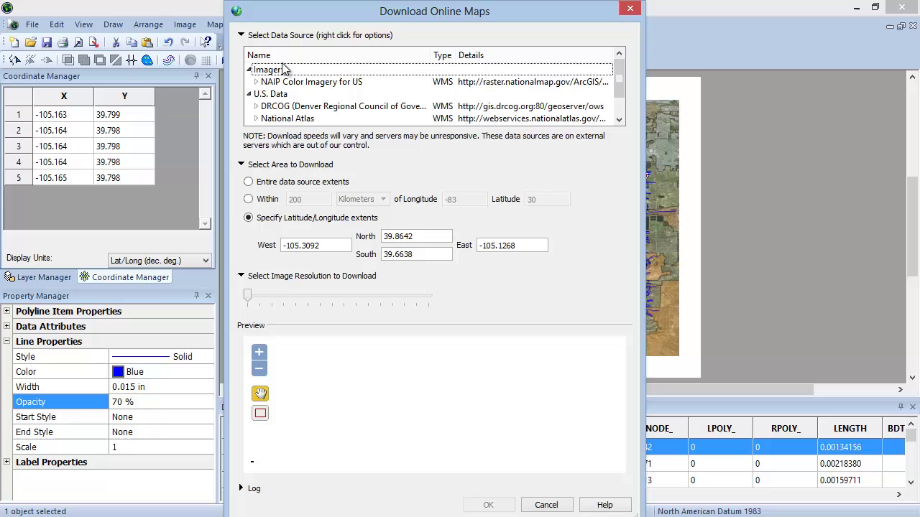
left_click(284, 70)
right_click(284, 70)
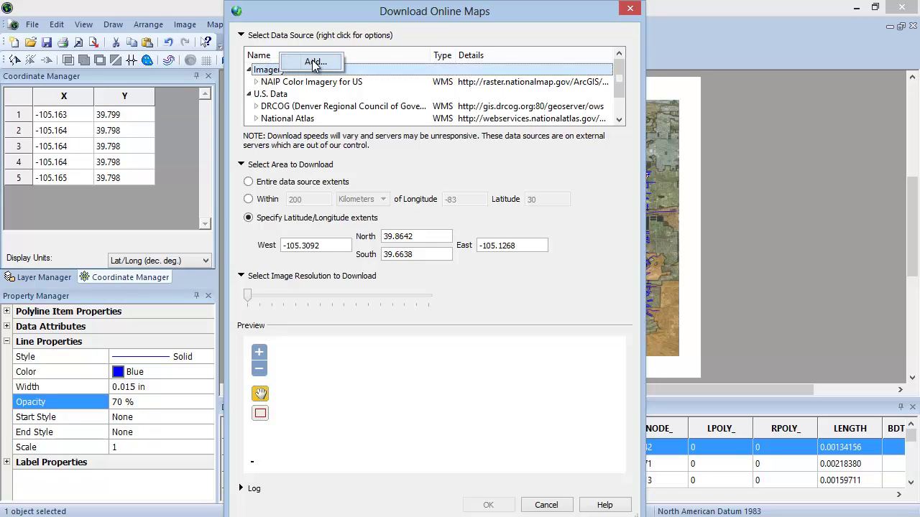
left_click(313, 63)
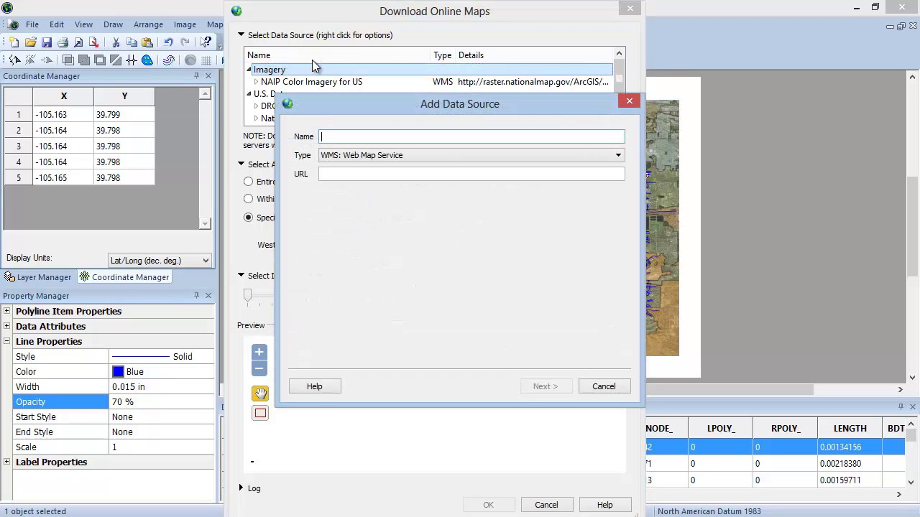
type("USGS Colorado WMS Data")
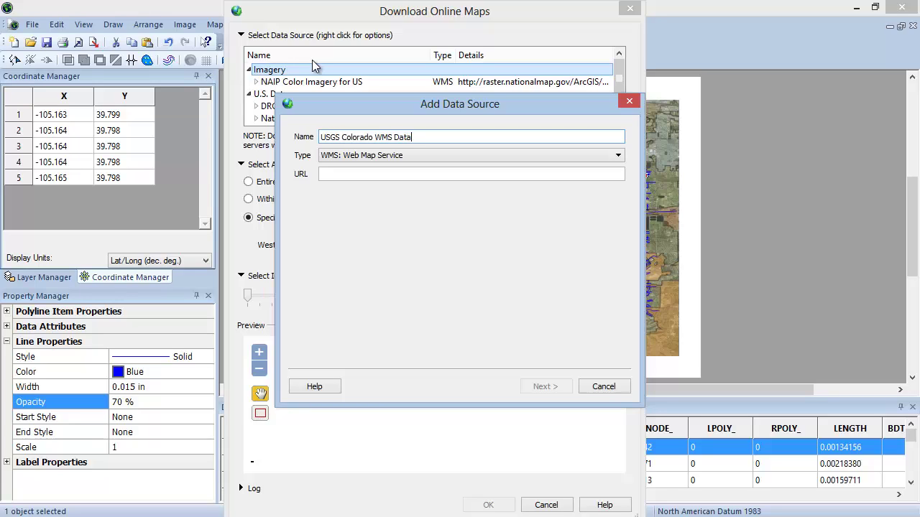
key("Tab")
key("Tab")
type("http:")
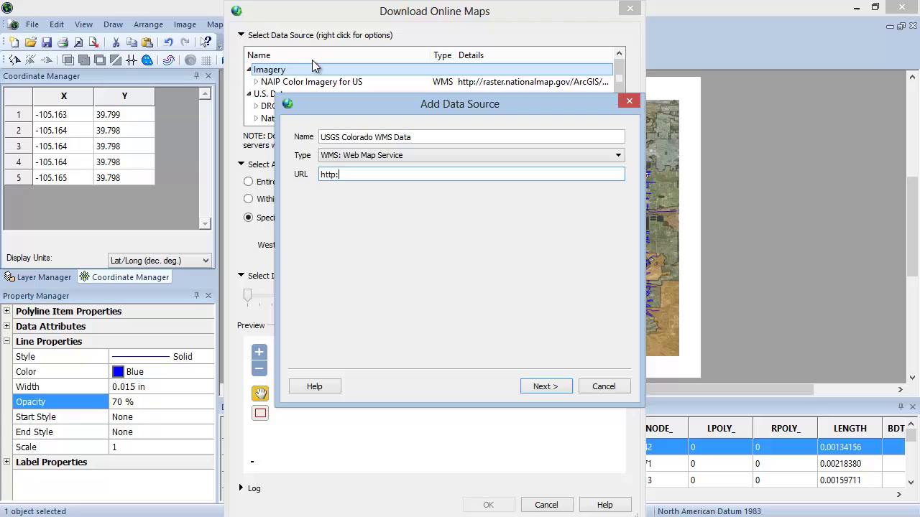
type("//mrda")
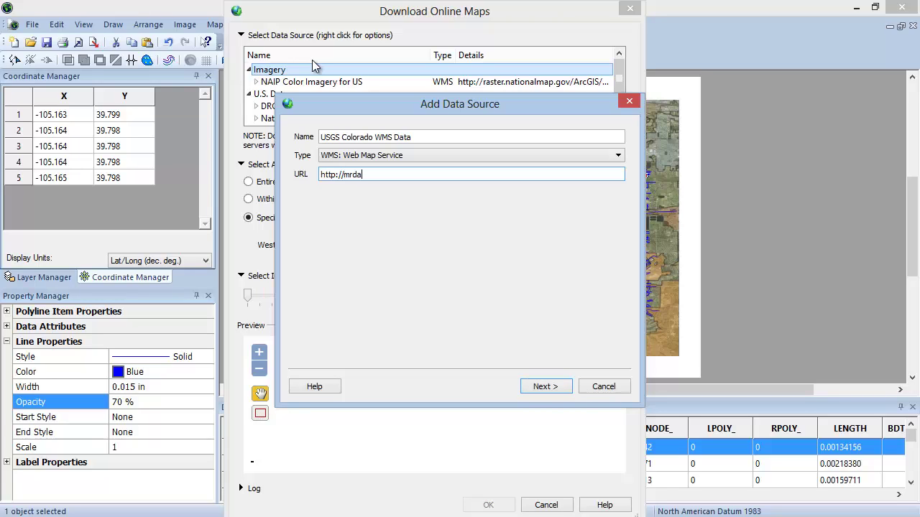
type("ta.usgs.gov/services/co?")
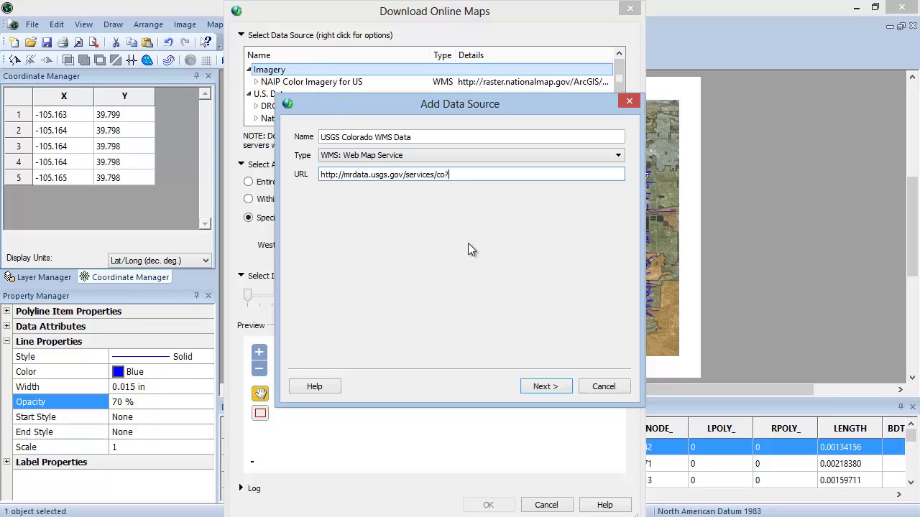
left_click(564, 390)
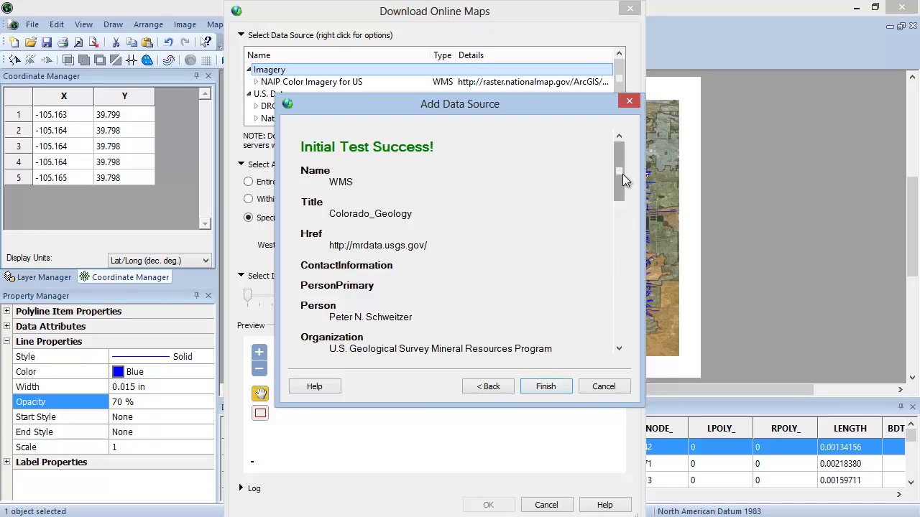
left_click_drag(622, 174, 608, 315)
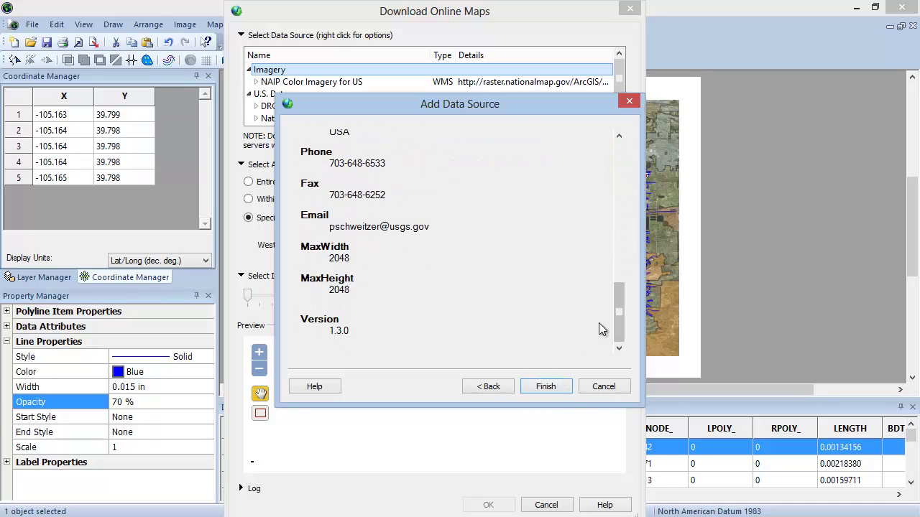
left_click(544, 388)
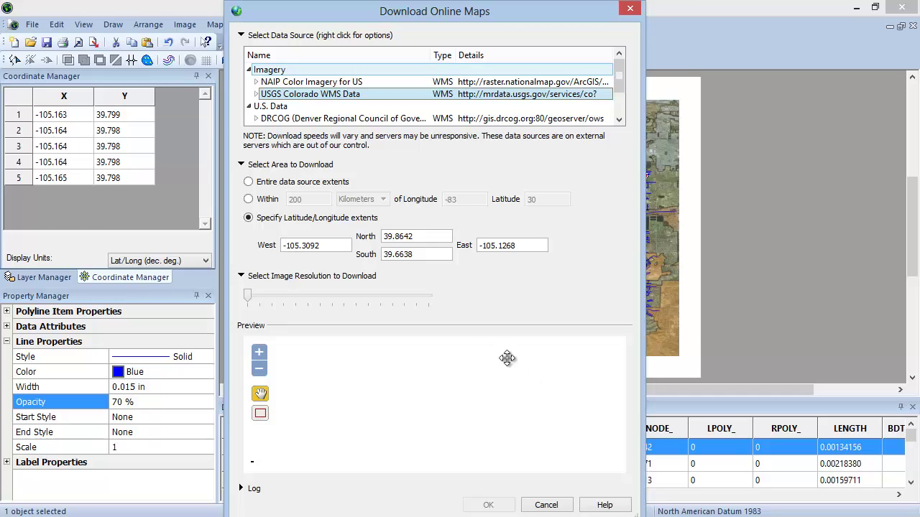
Expand USGS Colorado WMS Data and add its Colorado_Lithology layer to Favorites.
left_click(363, 100)
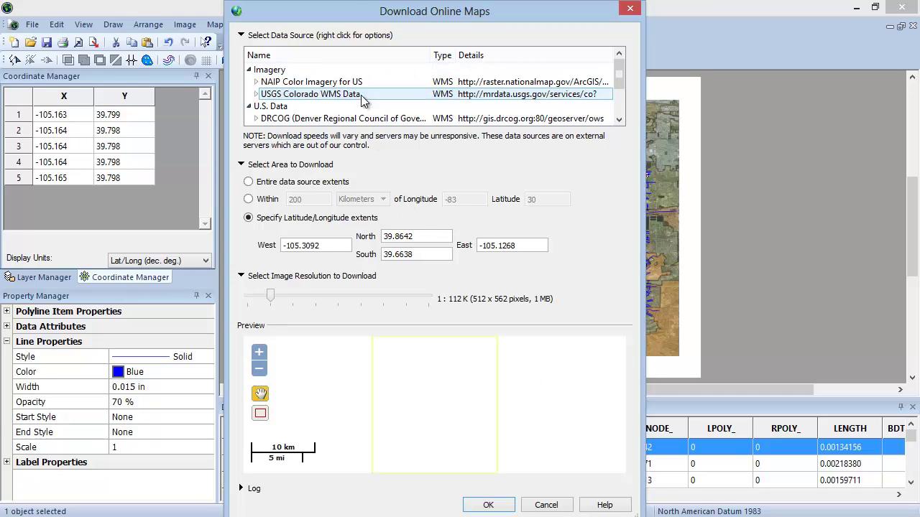
left_click(255, 95)
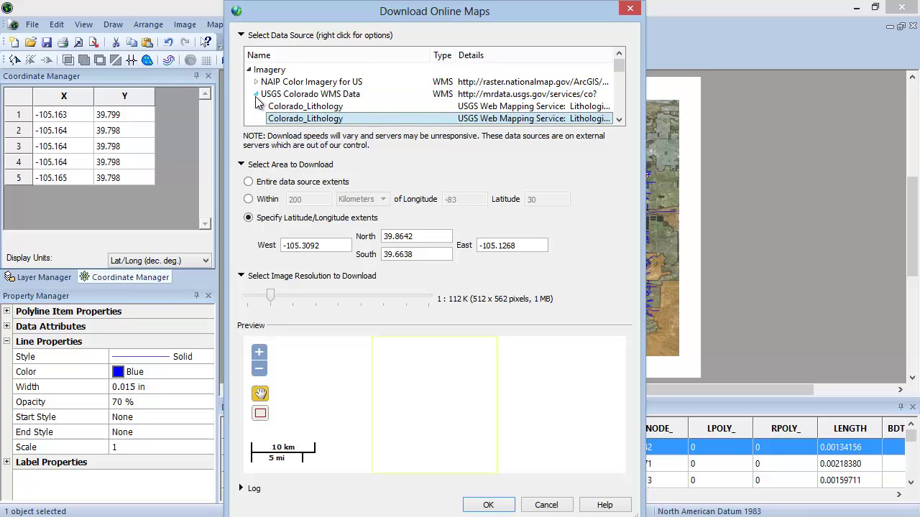
left_click(335, 119)
right_click(303, 120)
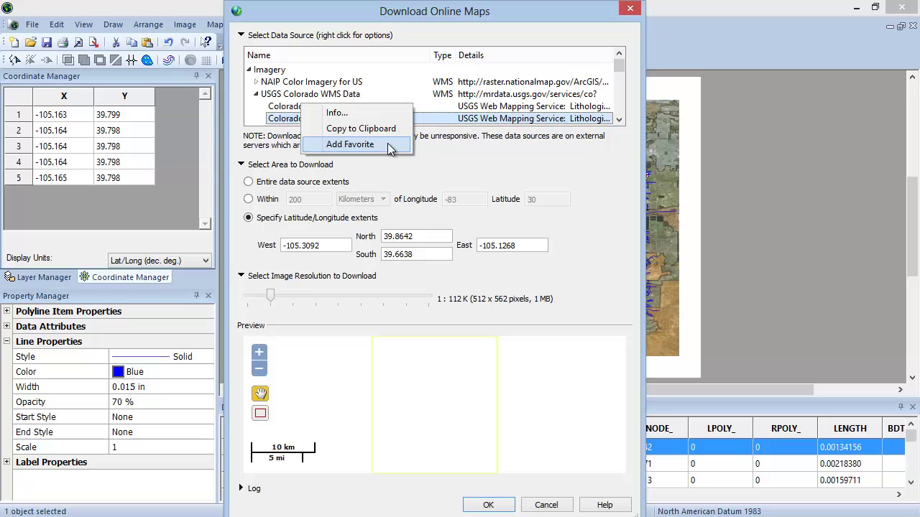
left_click(350, 144)
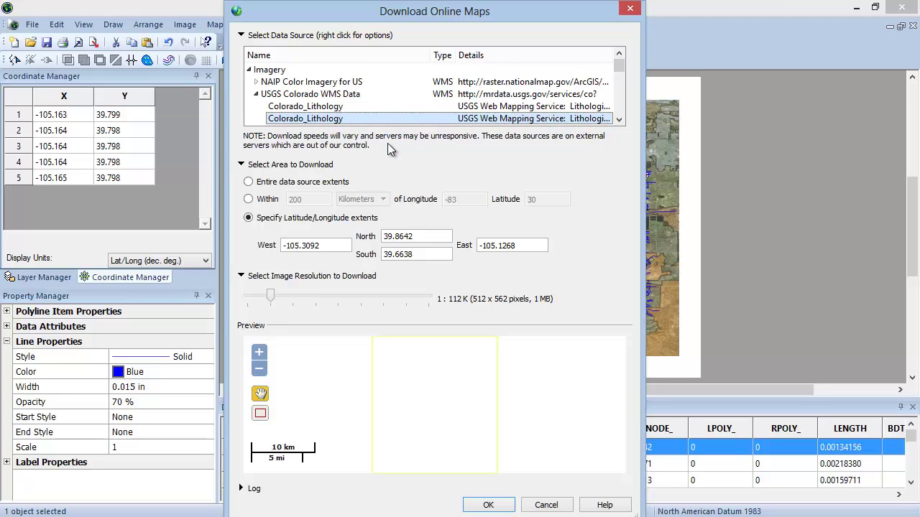